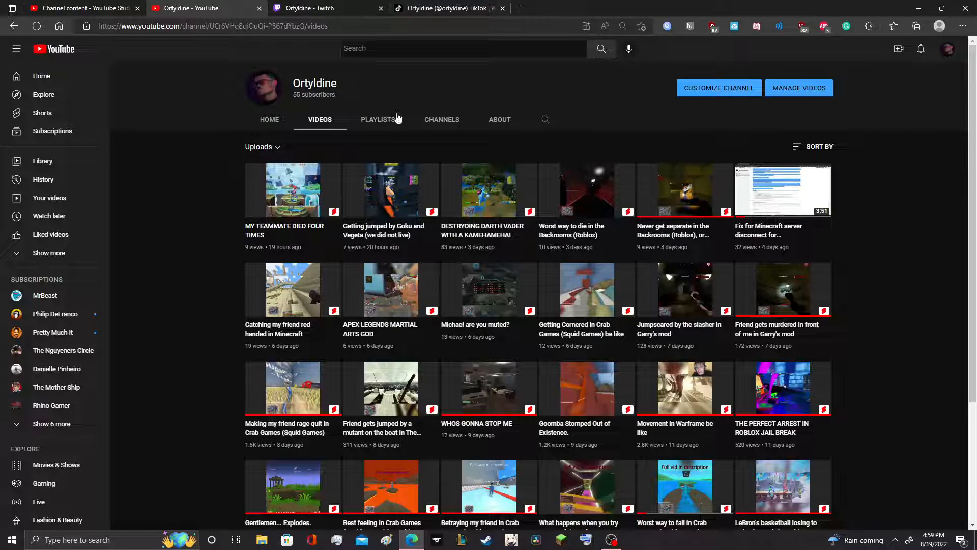
Shrink the browser to the desktop and view the first saved image and BVP.jpg in Photos
{"action": "left_click_drag", "start_coordinate": [380, 73], "coordinate": [219, 52]}
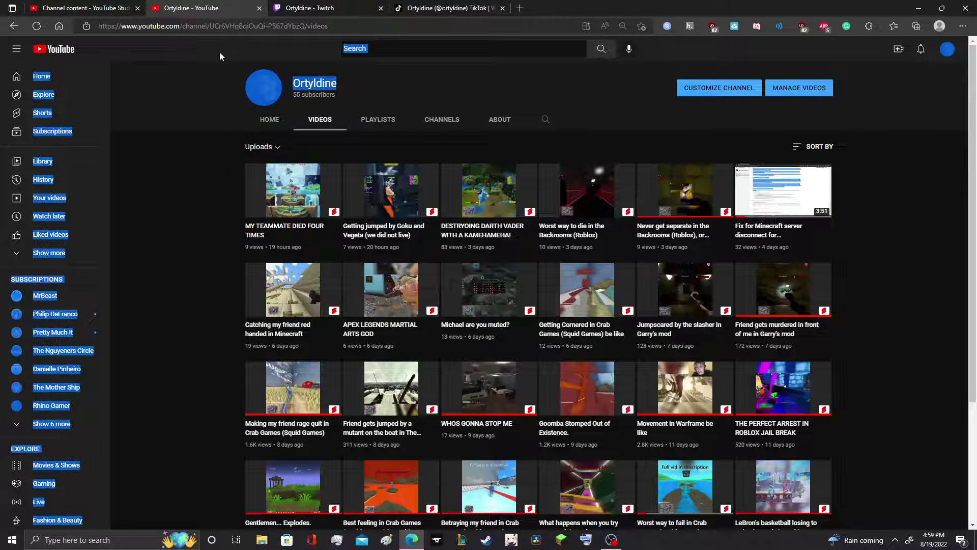
{"action": "left_click", "coordinate": [224, 92]}
{"action": "mouse_move", "coordinate": [293, 190]}
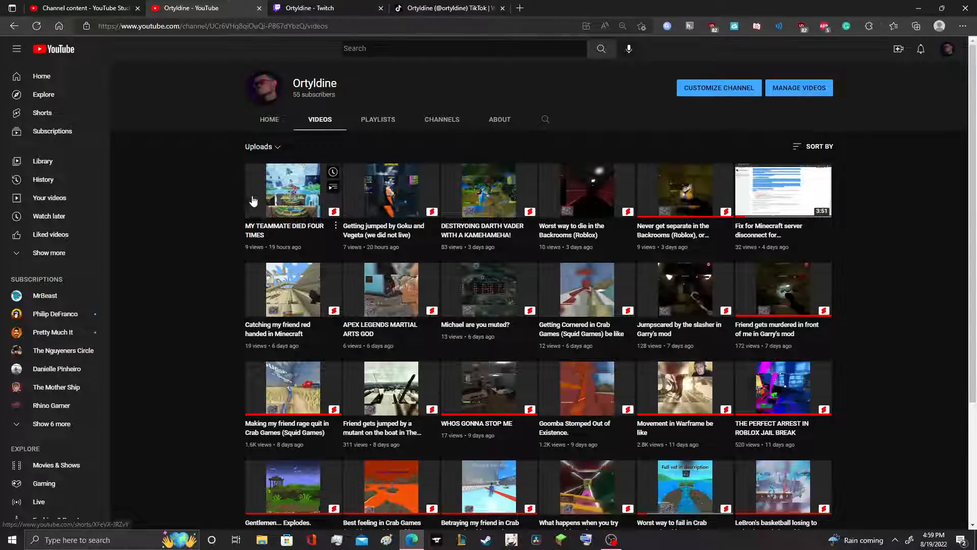
{"action": "scroll", "coordinate": [344, 267], "scroll_direction": "down", "scroll_amount": 5}
{"action": "scroll", "coordinate": [454, 292], "scroll_direction": "down", "scroll_amount": 8}
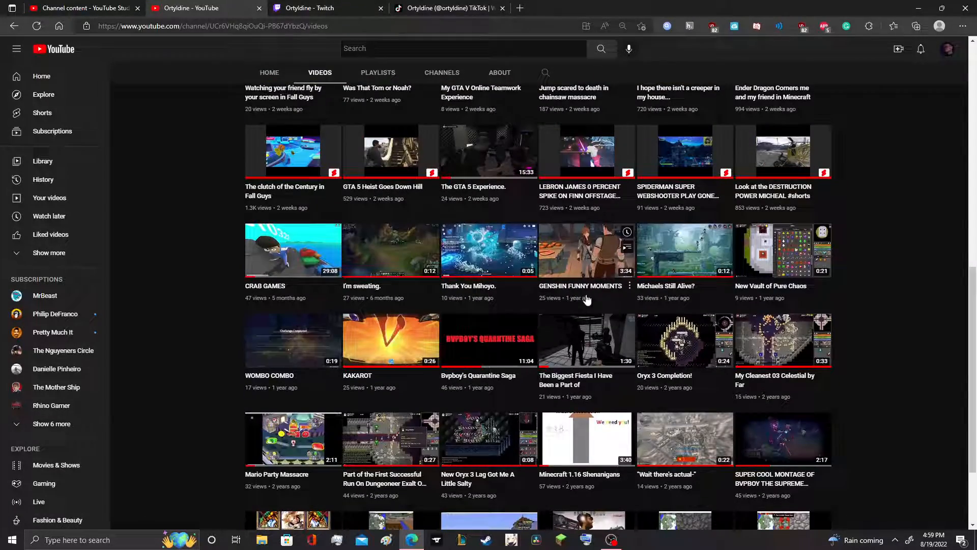
{"action": "scroll", "coordinate": [587, 297], "scroll_direction": "up", "scroll_amount": 5}
{"action": "scroll", "coordinate": [587, 298], "scroll_direction": "up", "scroll_amount": 8}
{"action": "scroll", "coordinate": [603, 386], "scroll_direction": "up", "scroll_amount": 3}
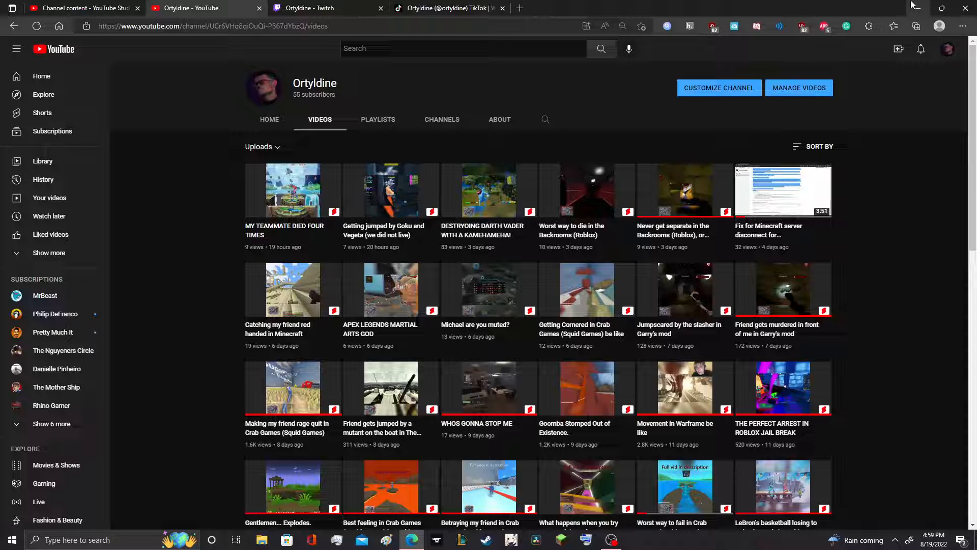
{"action": "left_click", "coordinate": [940, 7]}
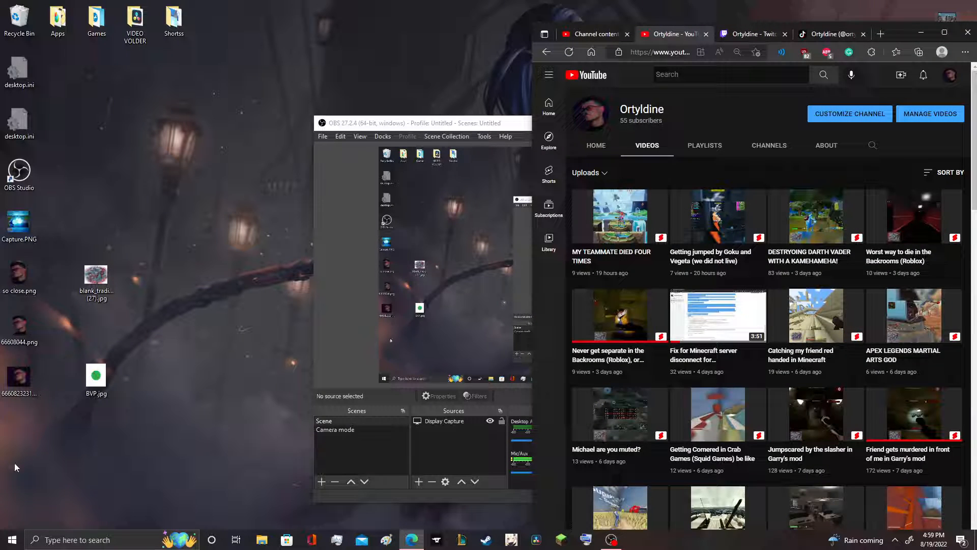
{"action": "double_click", "coordinate": [95, 281]}
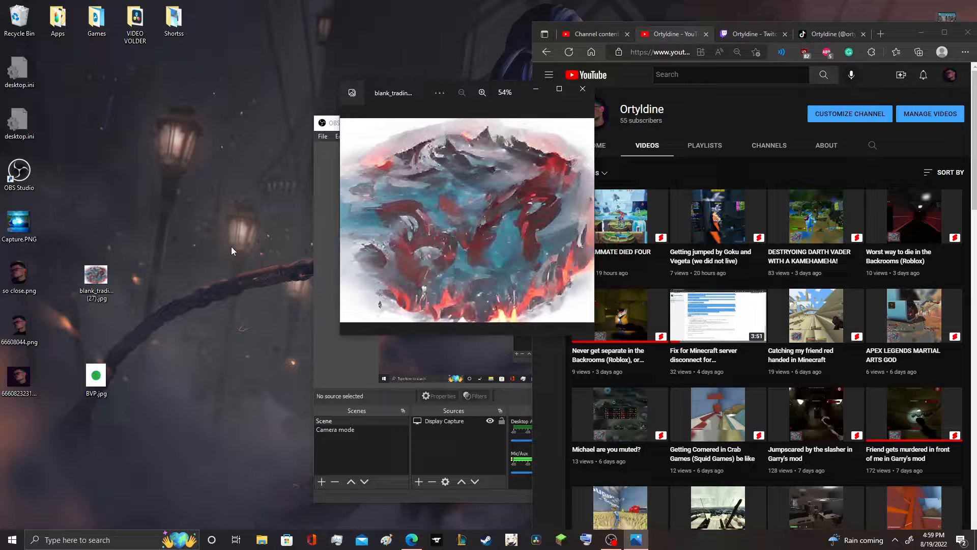
{"action": "double_click", "coordinate": [95, 378]}
{"action": "mouse_move", "coordinate": [466, 220]}
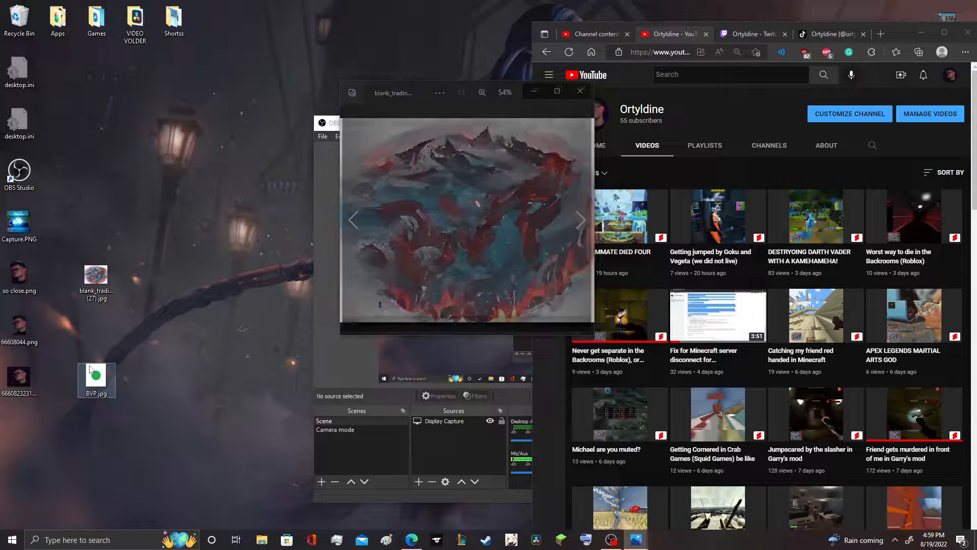
Close the BVP.jpg, the other image and the numbered image viewers, leaving the desktop visible
{"action": "left_click_drag", "start_coordinate": [418, 91], "coordinate": [403, 138]}
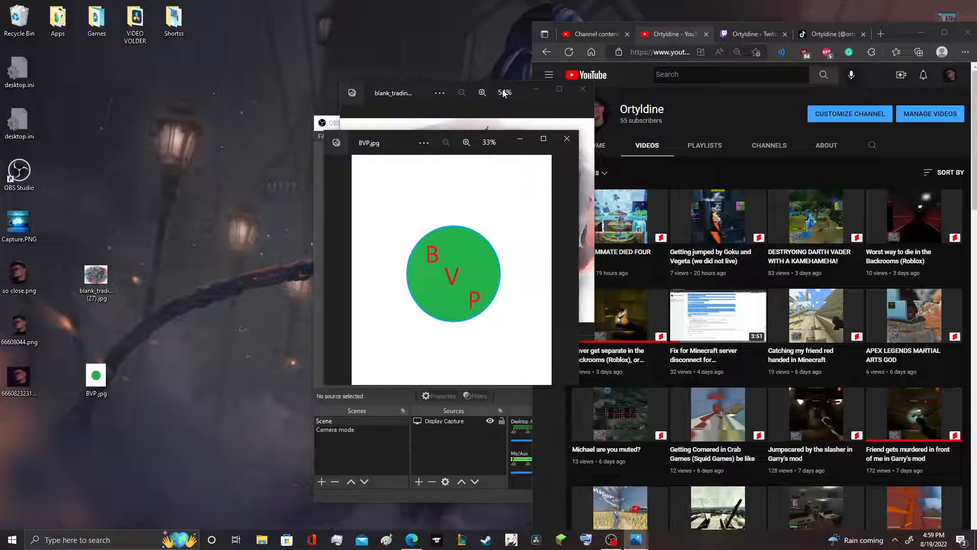
{"action": "left_click", "coordinate": [567, 139]}
{"action": "left_click_drag", "start_coordinate": [410, 99], "coordinate": [420, 119]}
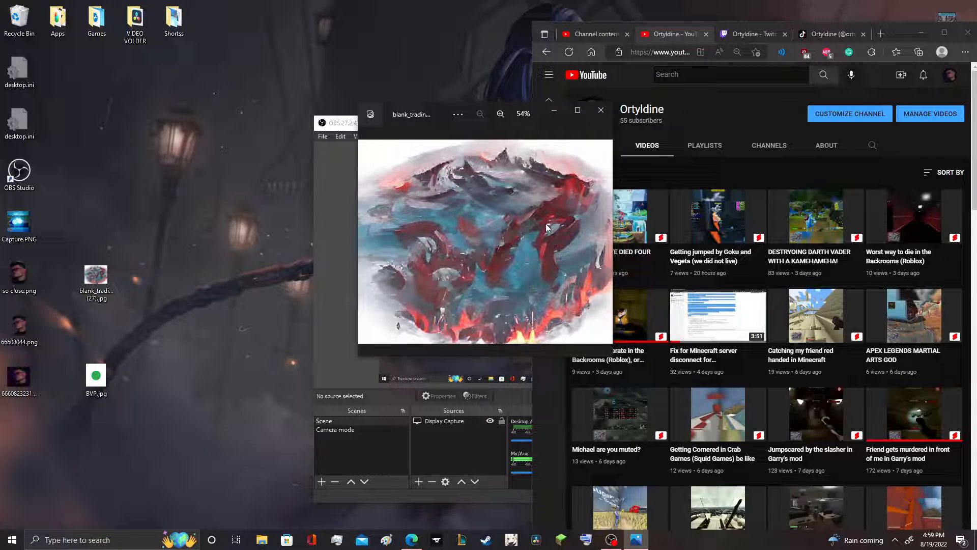
{"action": "left_click", "coordinate": [600, 111]}
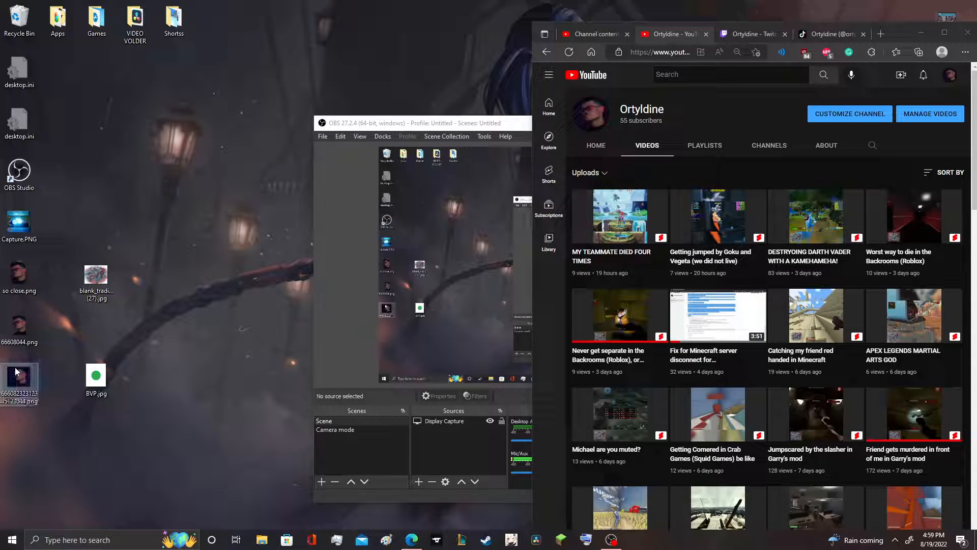
{"action": "mouse_move", "coordinate": [436, 142]}
{"action": "left_mouse_down"}
{"action": "mouse_move", "coordinate": [297, 289]}
{"action": "mouse_move", "coordinate": [352, 207]}
{"action": "left_mouse_up"}
{"action": "left_click", "coordinate": [522, 211]}
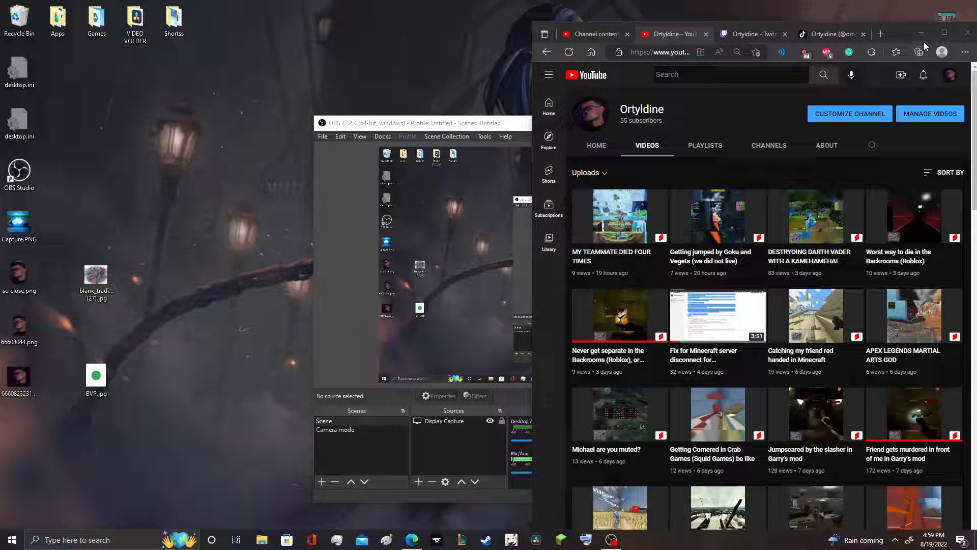
Maximize the browser, highlight the channel name Ortyldine to check it, then go to the Twitch tab
{"action": "left_click", "coordinate": [944, 33]}
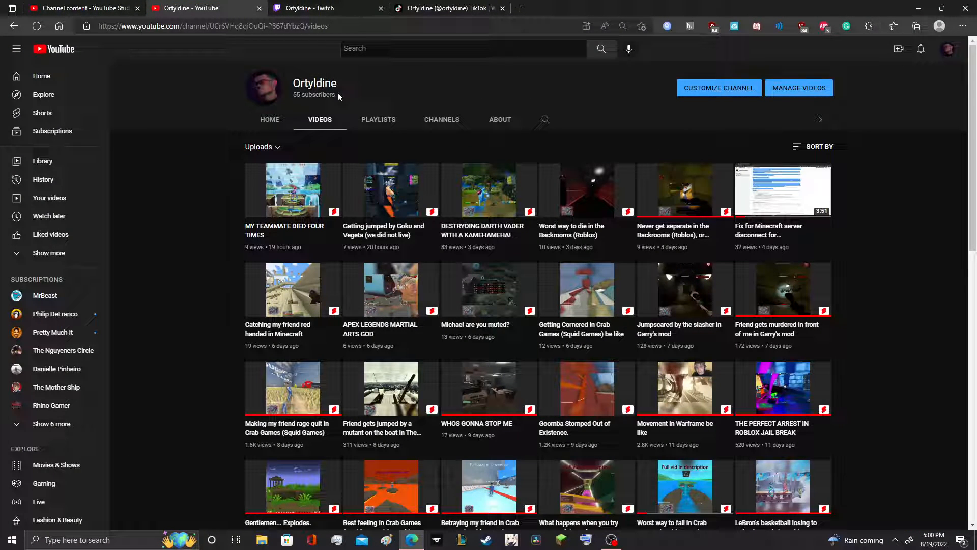
{"action": "double_click", "coordinate": [321, 83]}
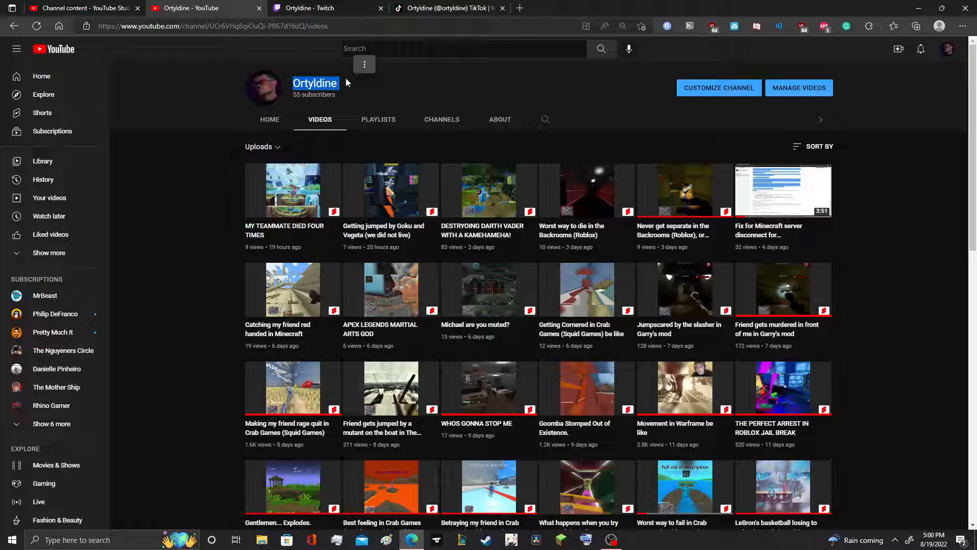
{"action": "left_click", "coordinate": [357, 97]}
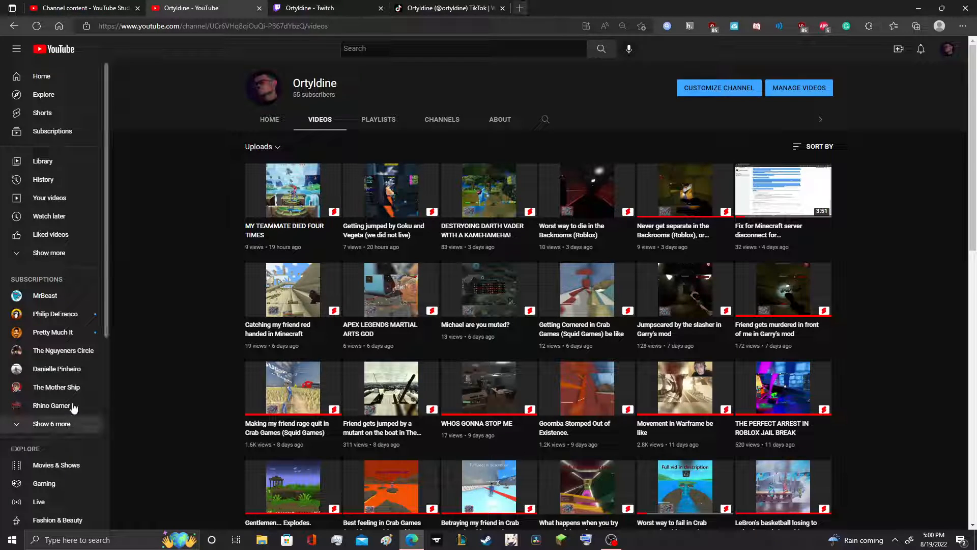
{"action": "double_click", "coordinate": [336, 82]}
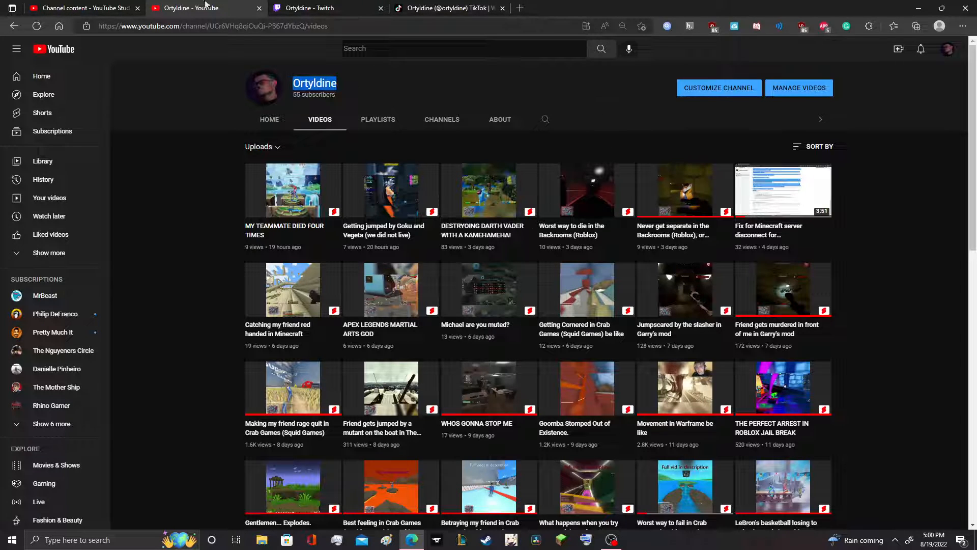
{"action": "left_click", "coordinate": [309, 8]}
{"action": "scroll", "coordinate": [343, 298], "scroll_direction": "down", "scroll_amount": 2}
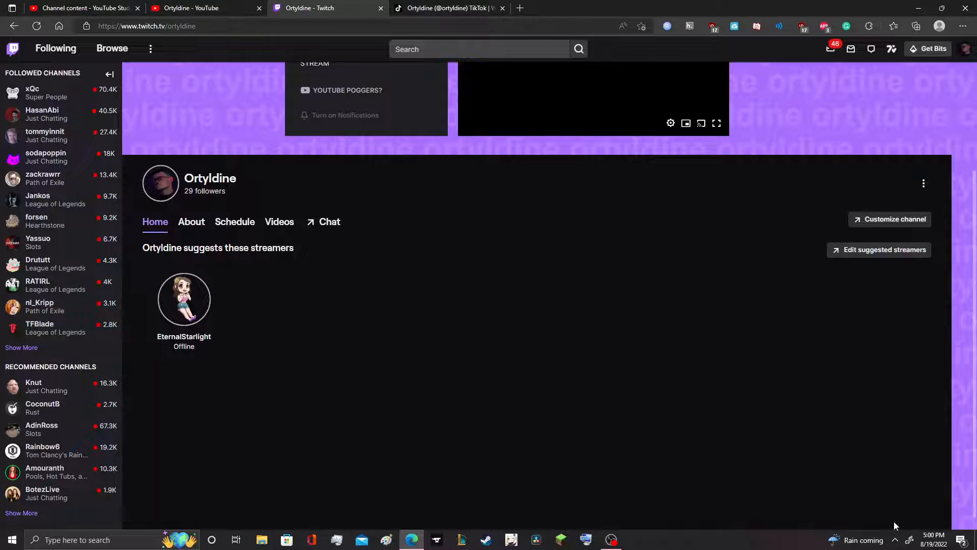
{"action": "left_click", "coordinate": [894, 540]}
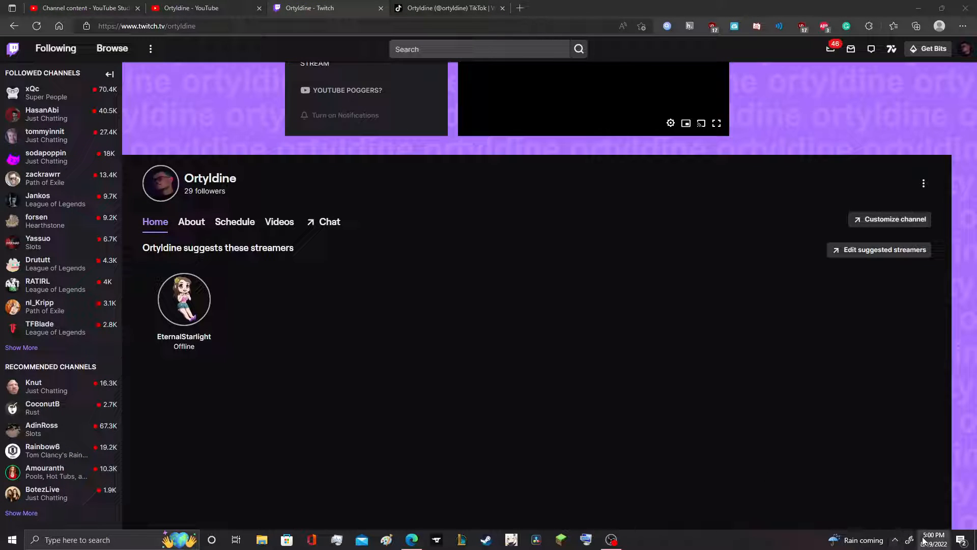
{"action": "left_click", "coordinate": [933, 538]}
{"action": "left_click", "coordinate": [760, 366]}
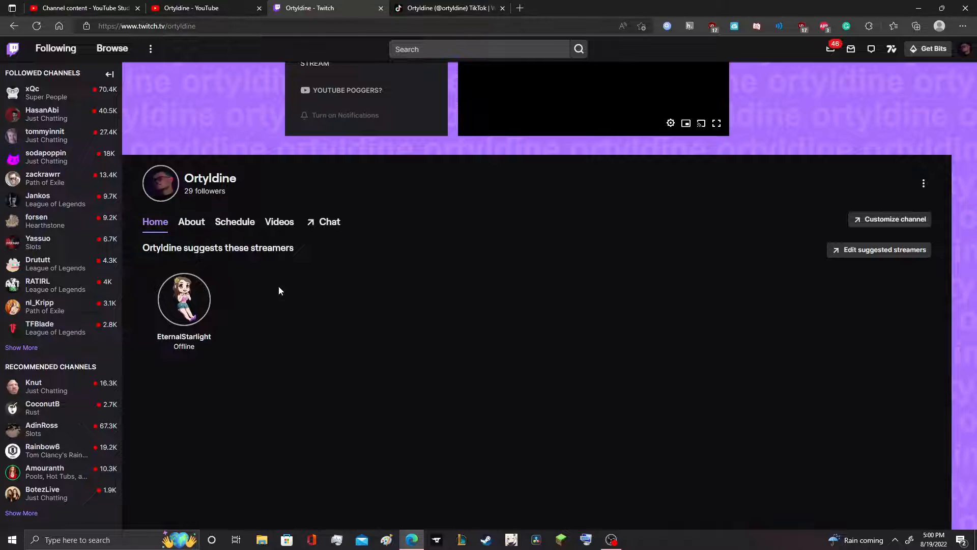
{"action": "left_click", "coordinate": [402, 7]}
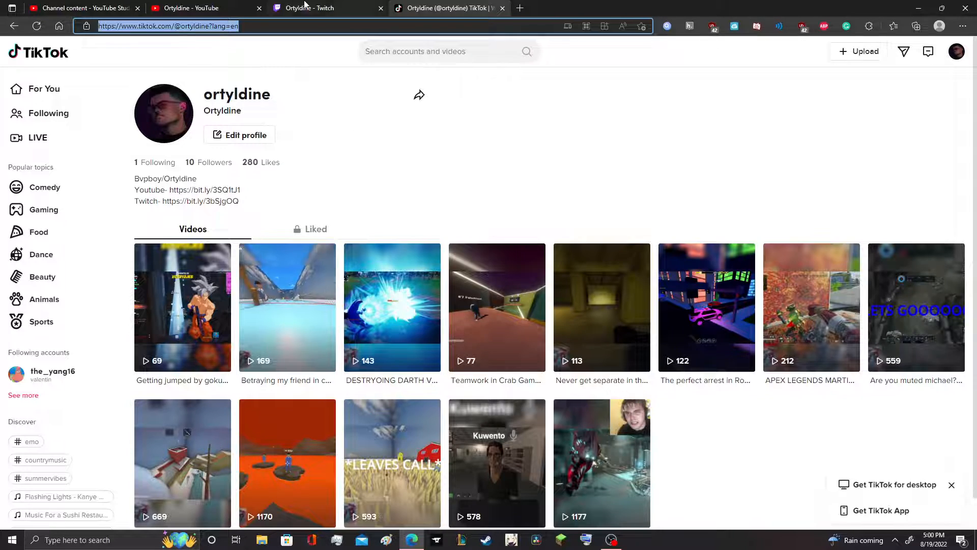
Return to the Ortyldine Twitch channel tab and bring the OBS recording window forward
{"action": "left_click", "coordinate": [338, 8]}
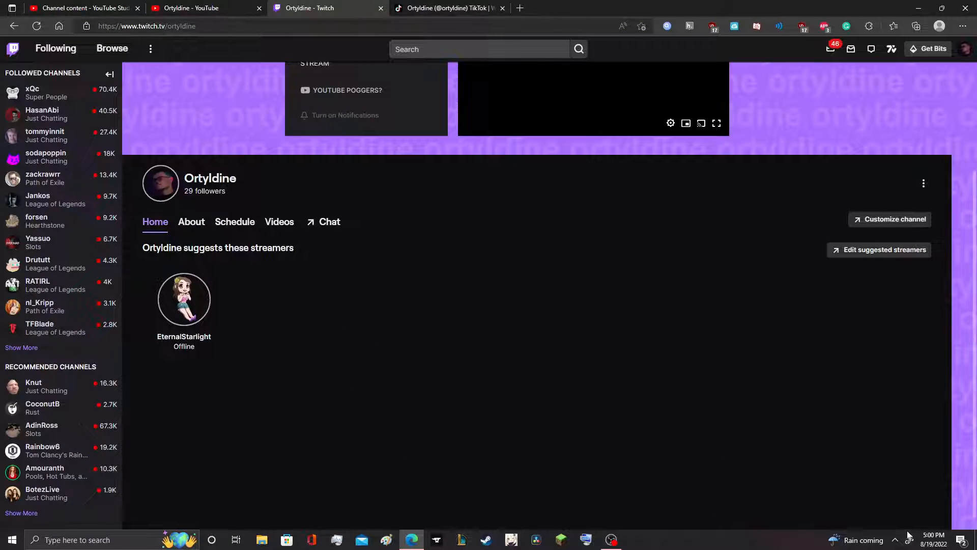
{"action": "left_click", "coordinate": [617, 539]}
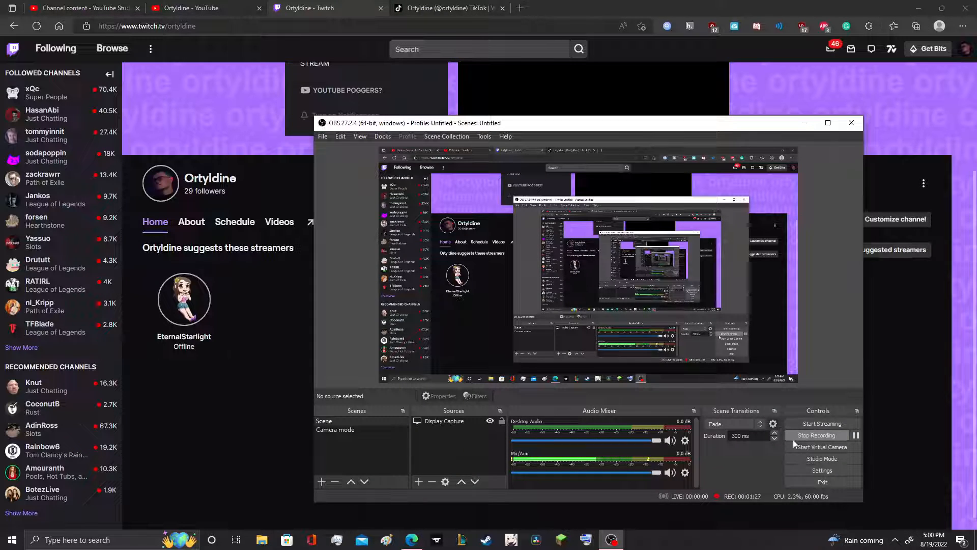